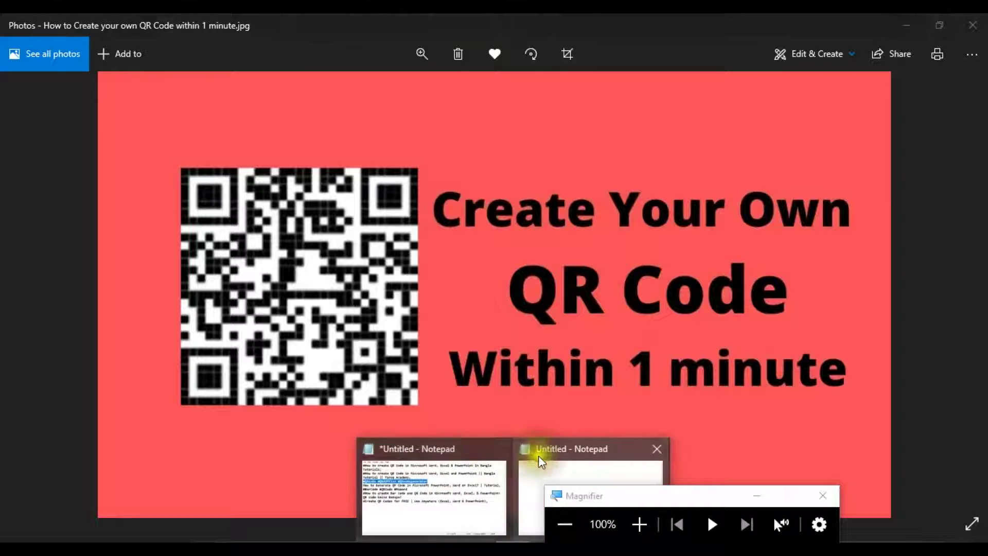
- Bring the untitled Notepad window forward and type '1st Step :' as the note's first line
left_click(536, 453)
left_click_drag(434, 170, 453, 114)
left_click(430, 157)
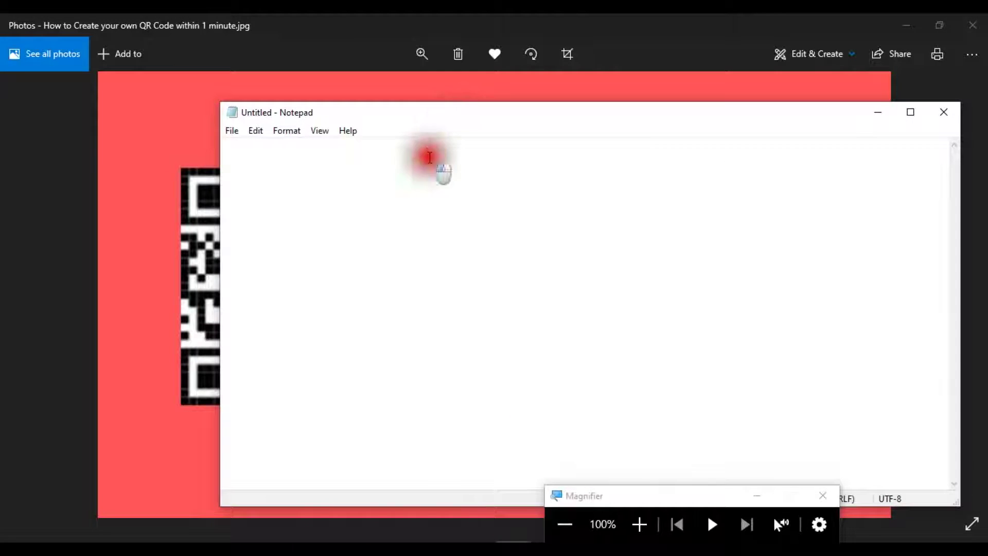
type("1st ")
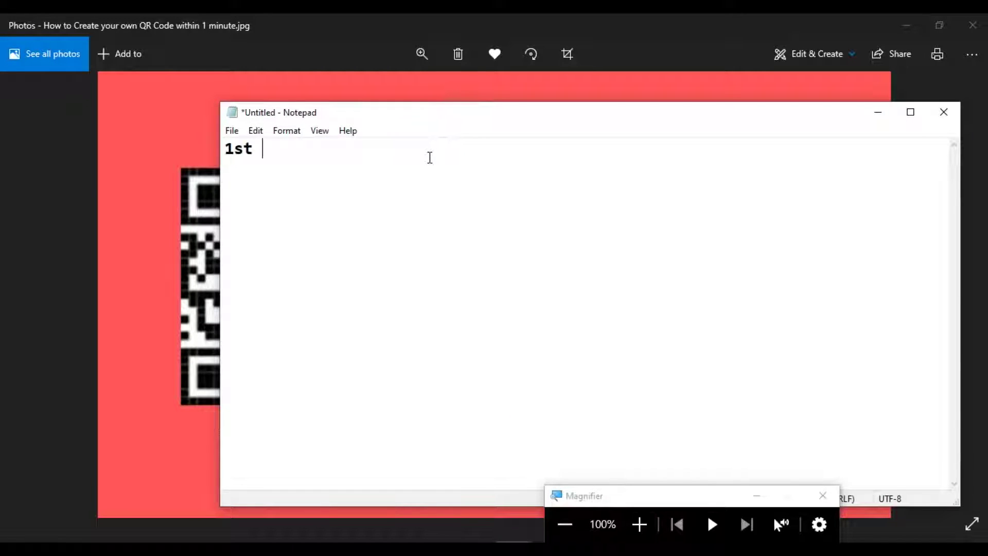
type("Step :")
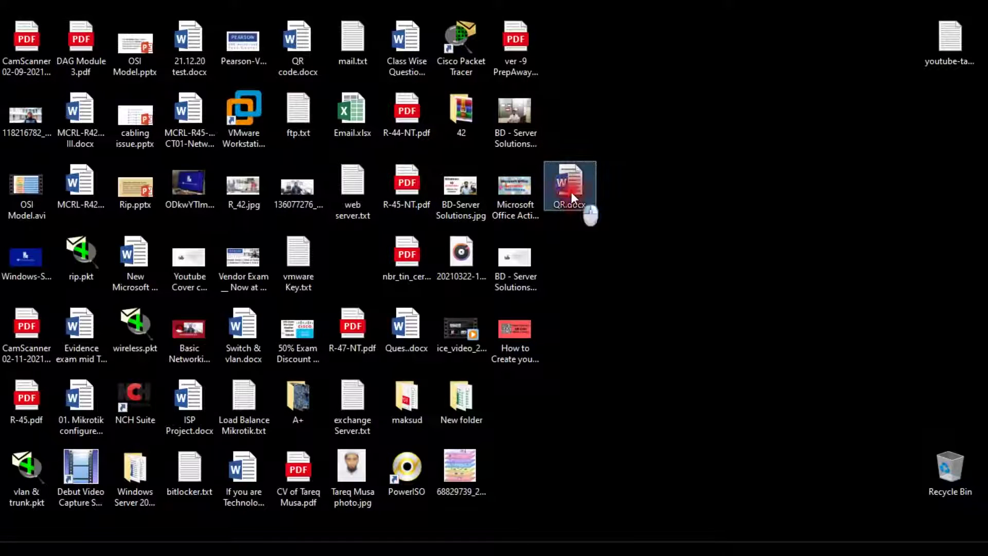
- Open QR.docx in Word and show the Insert ribbon
double_click(572, 193)
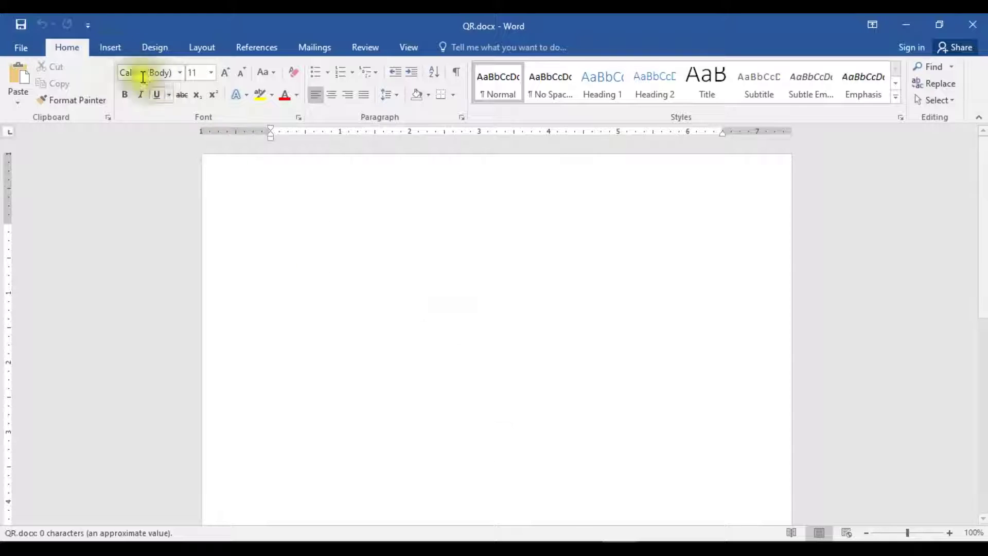
left_click(108, 45)
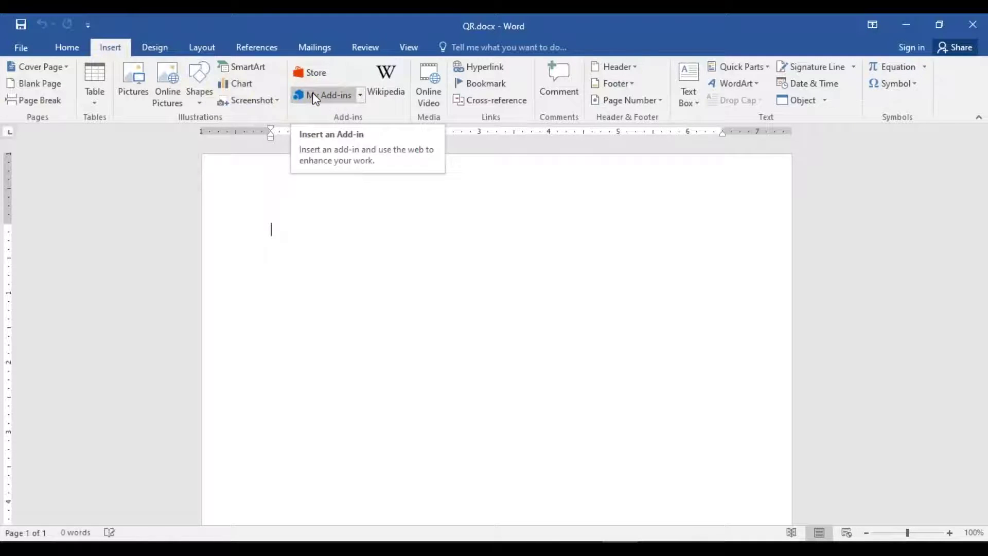
- Open the Office Add-ins store and zoom the screen in on it
left_click(314, 94)
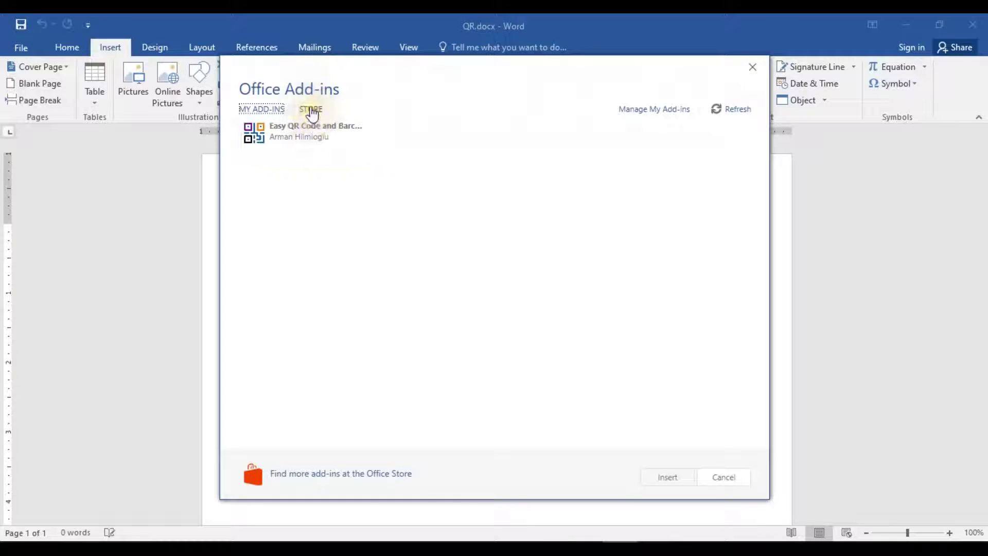
left_click(312, 112)
left_click(311, 112)
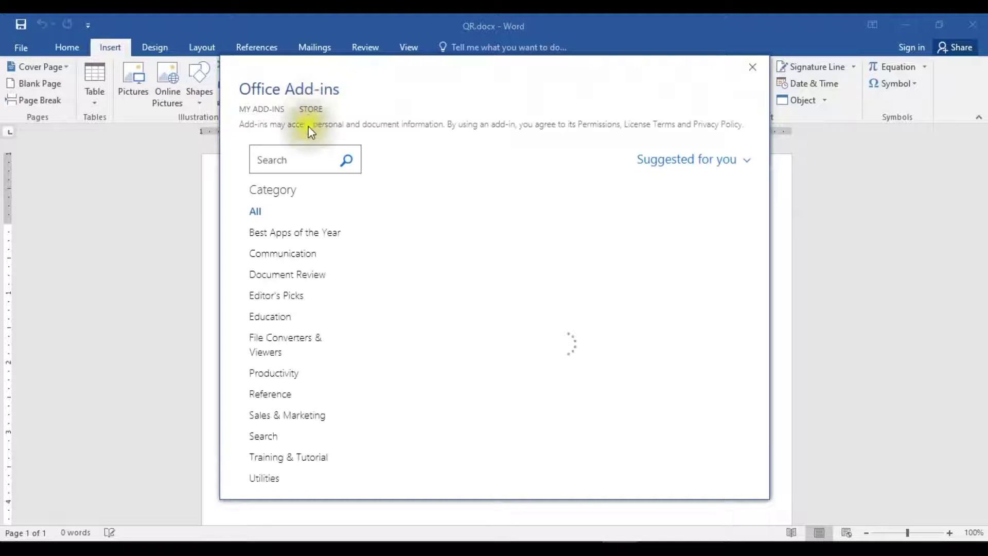
left_click(301, 159)
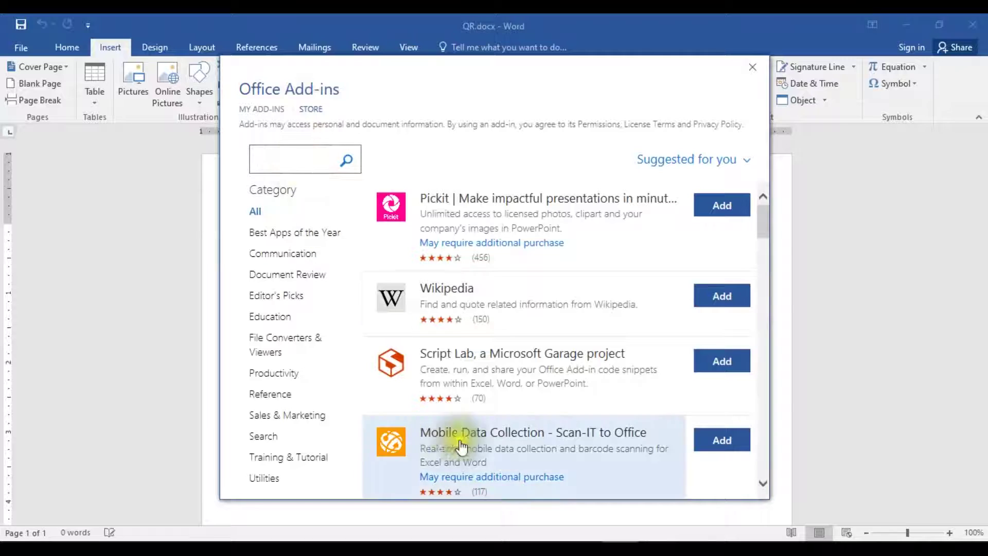
key("super+plus")
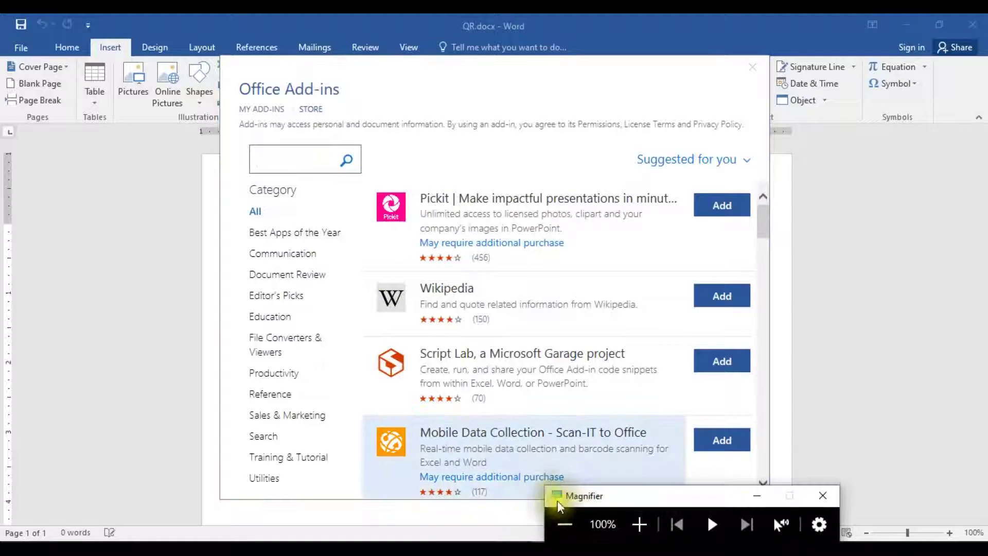
left_click(633, 521)
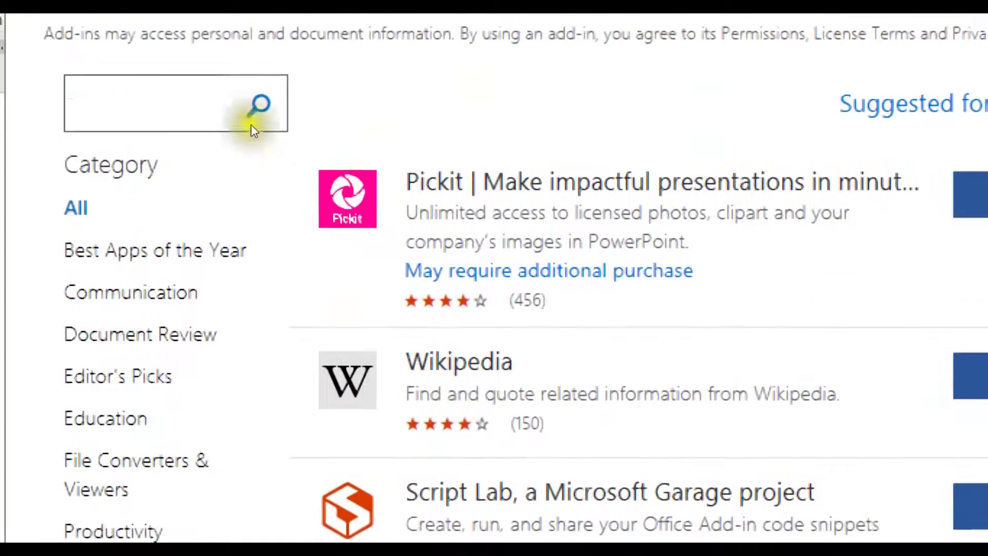
- Search the add-in store for QR and pick Easy QR Code and Barcode Generator
left_click(306, 157)
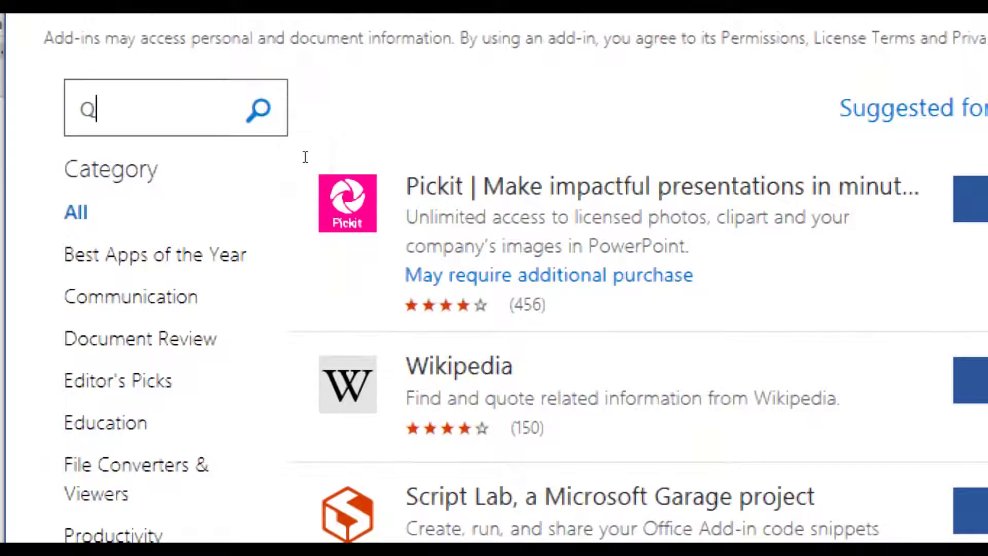
type("R")
key("Return")
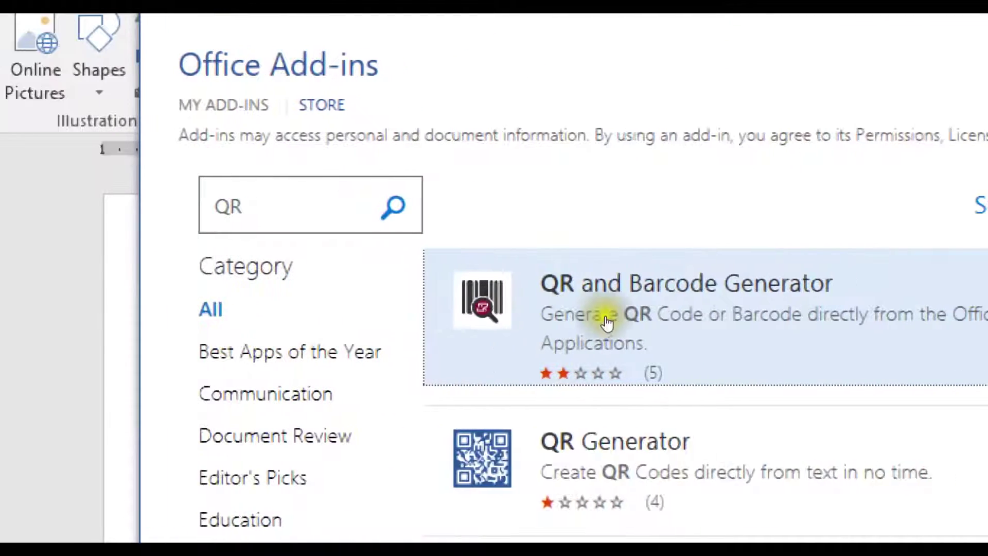
scroll(431, 290, "down", 2)
scroll(431, 289, "down", 2)
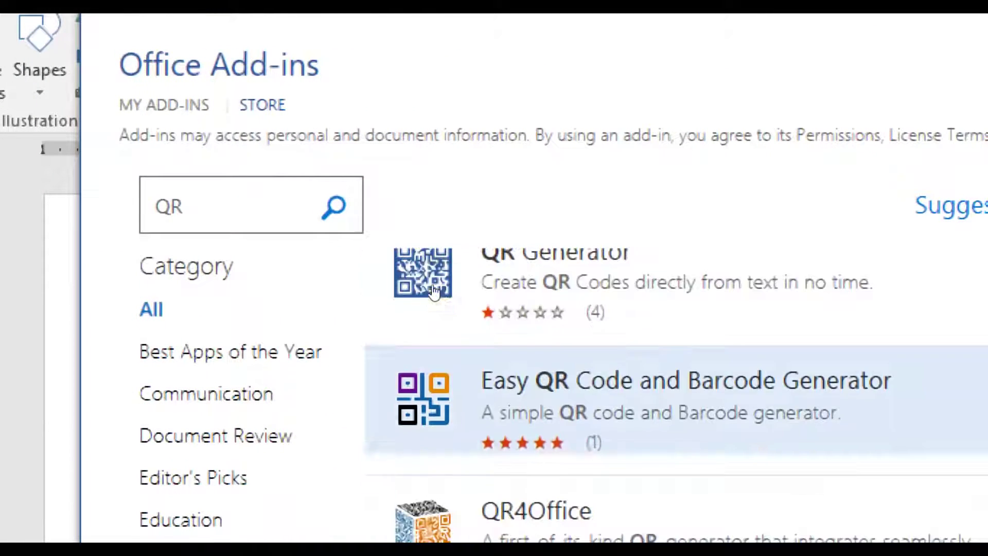
left_click(444, 265)
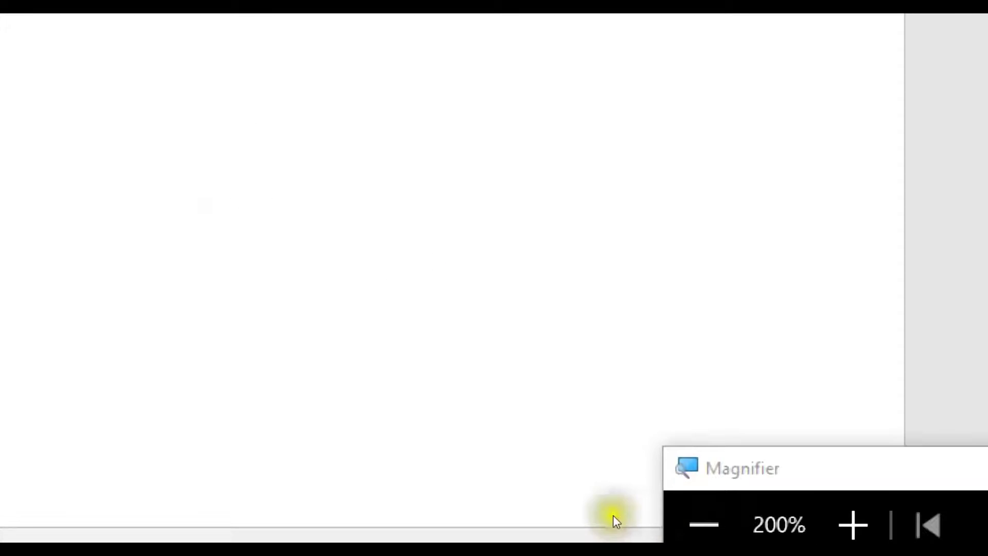
- Add the Easy QR Code and Barcode Generator add-in, then return to the Notepad step list
left_click(701, 523)
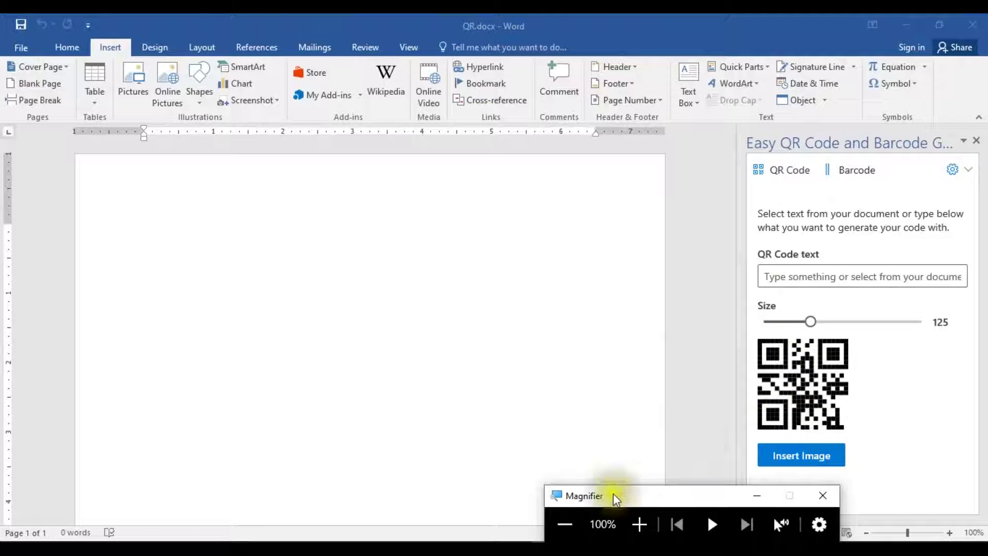
left_click(553, 482)
type("2nd Step : Open")
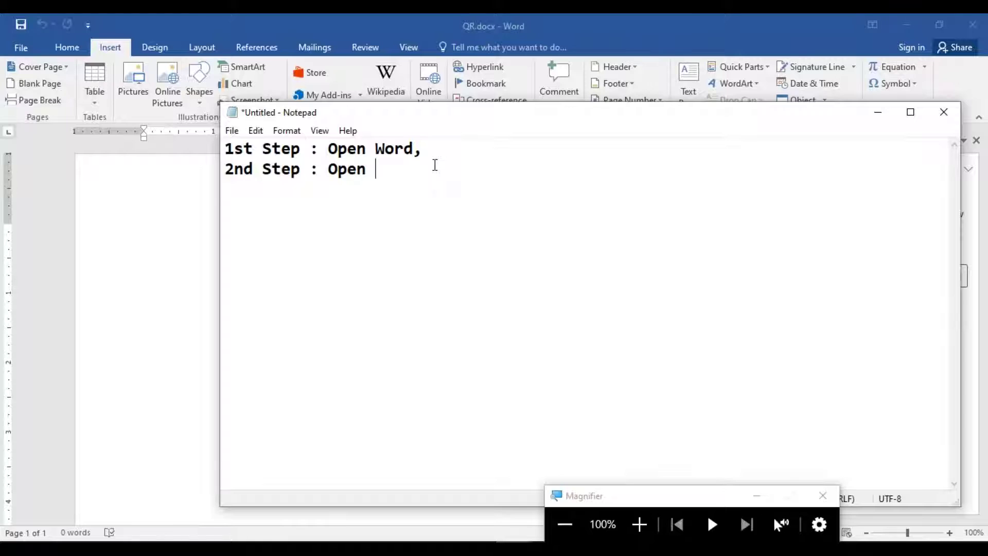
- Finish Notepad's second step line so it ends with 'or Your Website Link'
type("y")
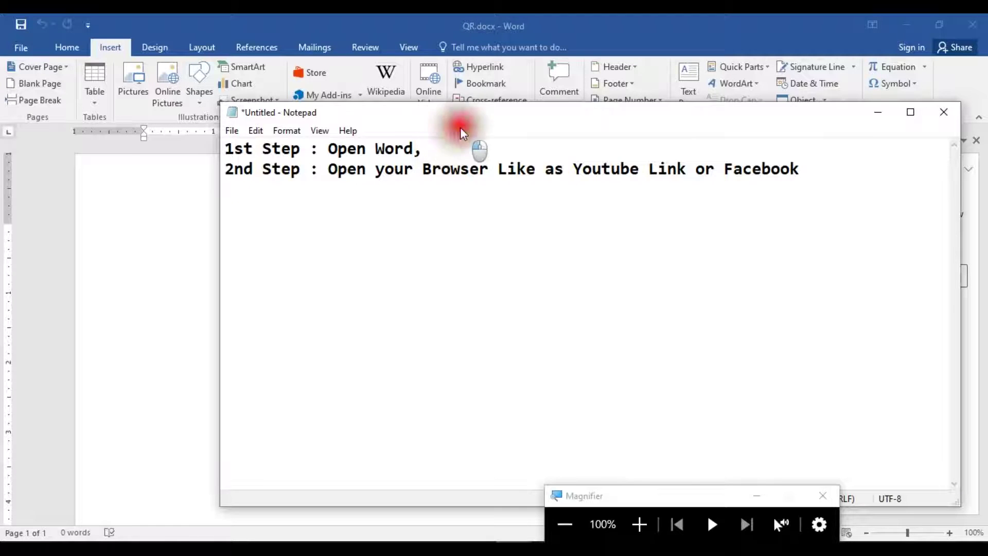
left_click_drag(405, 119, 297, 115)
left_click(180, 128)
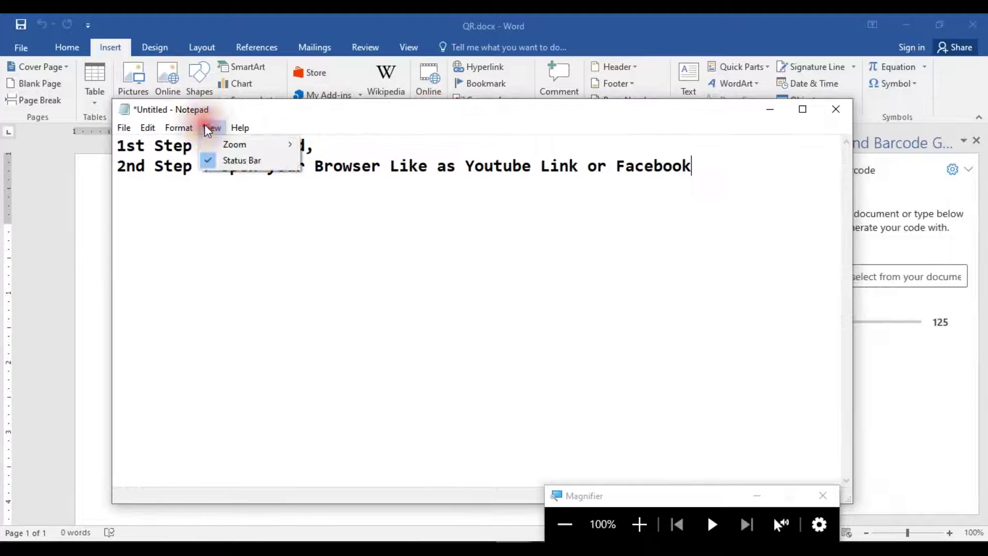
left_click(730, 166)
type("or Your Web")
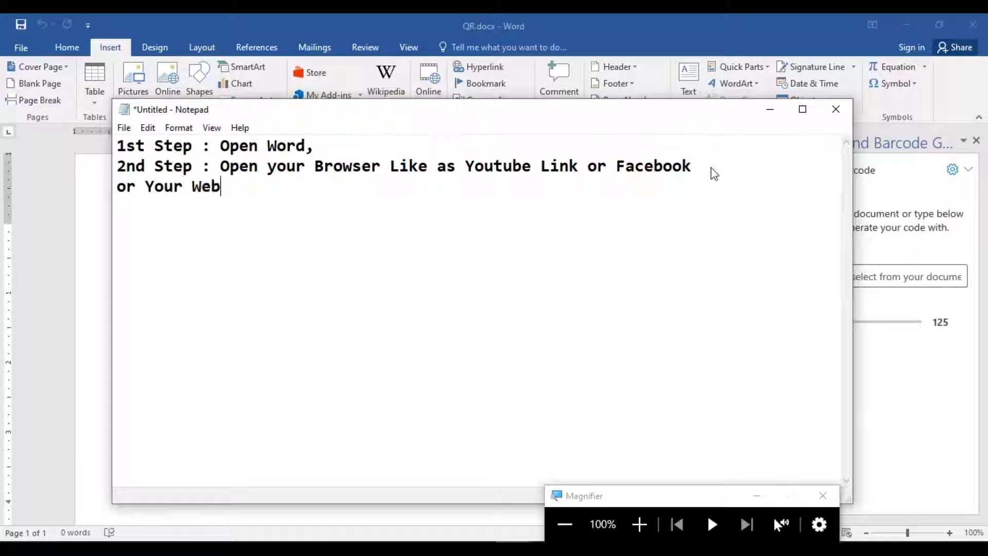
type("site Link")
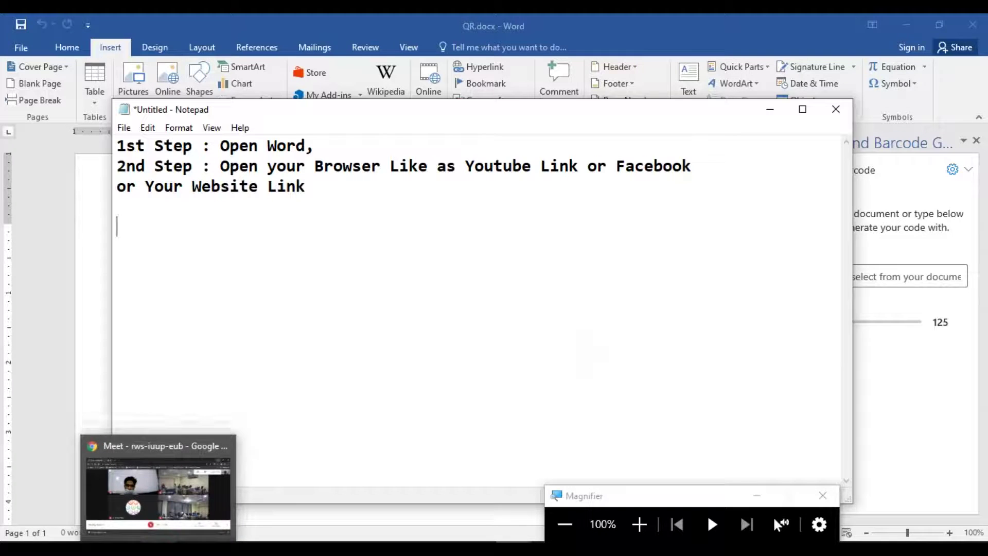
right_click(159, 547)
- Open YouTube in a new Chrome tab and highlight 'youtube' in the Notepad notes
left_click(163, 222)
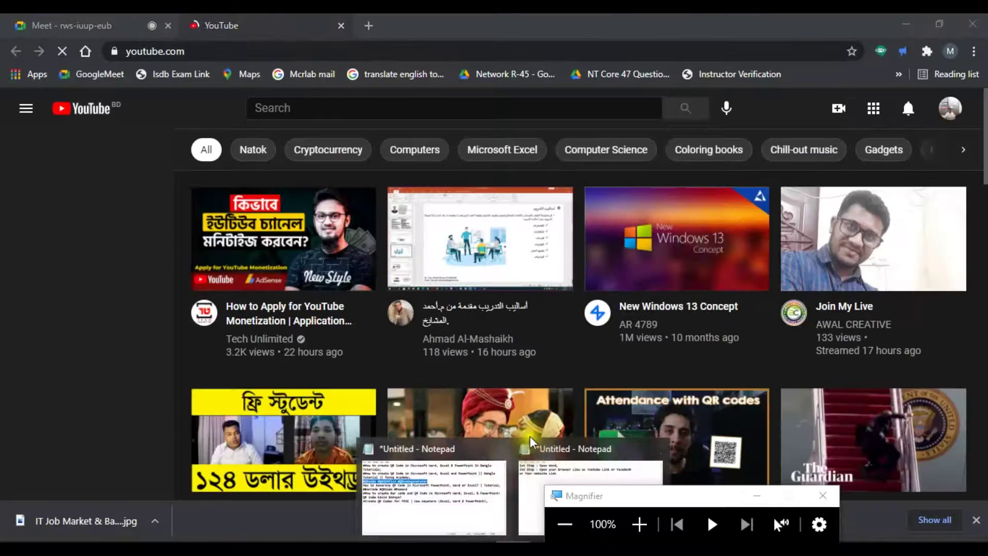
left_click(533, 475)
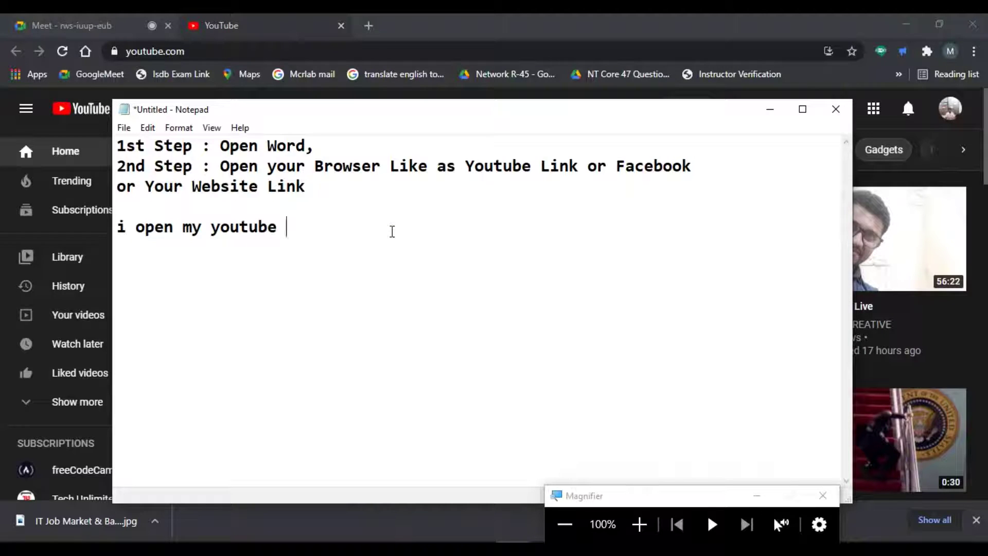
left_click_drag(211, 227, 284, 227)
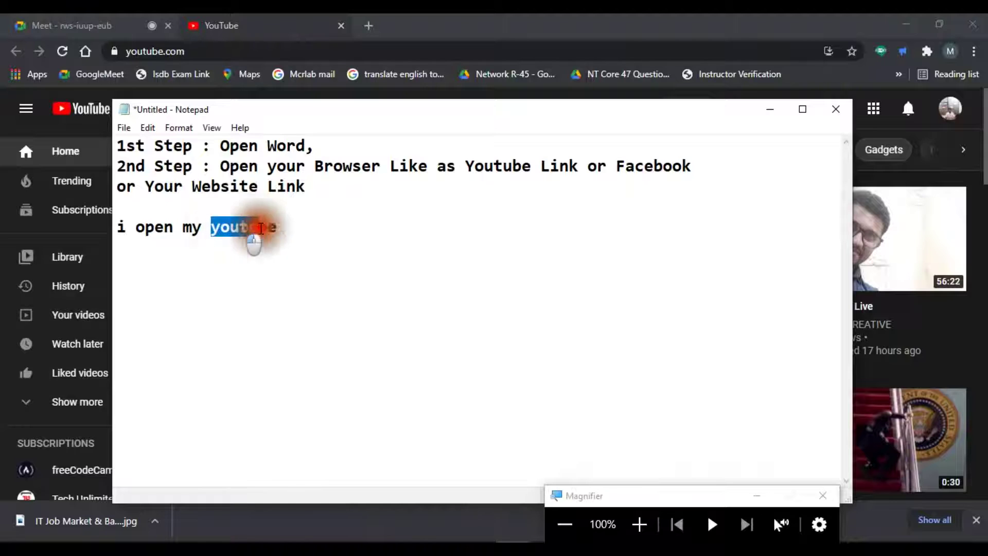
- Go to your YouTube channel's Videos page and select its full web address
left_click(770, 109)
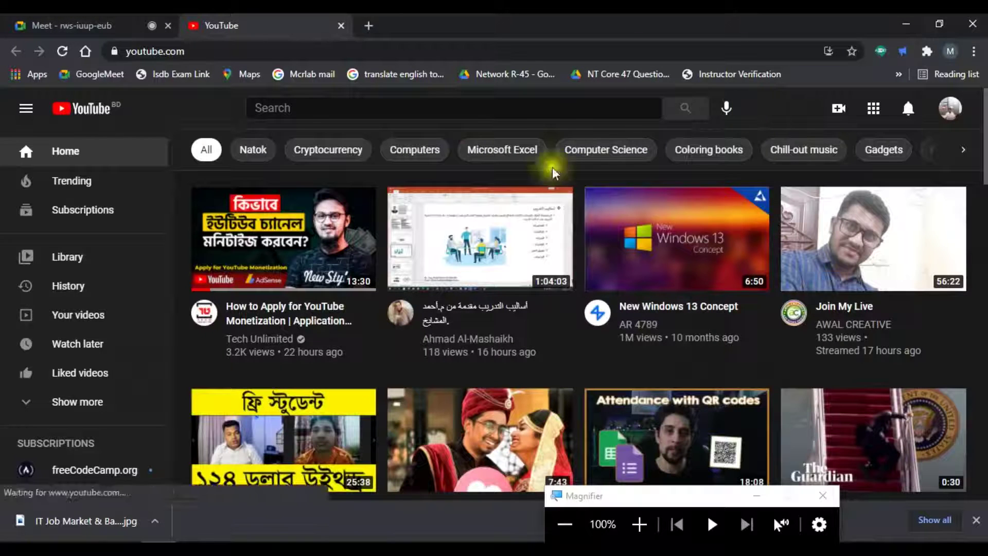
left_click(949, 109)
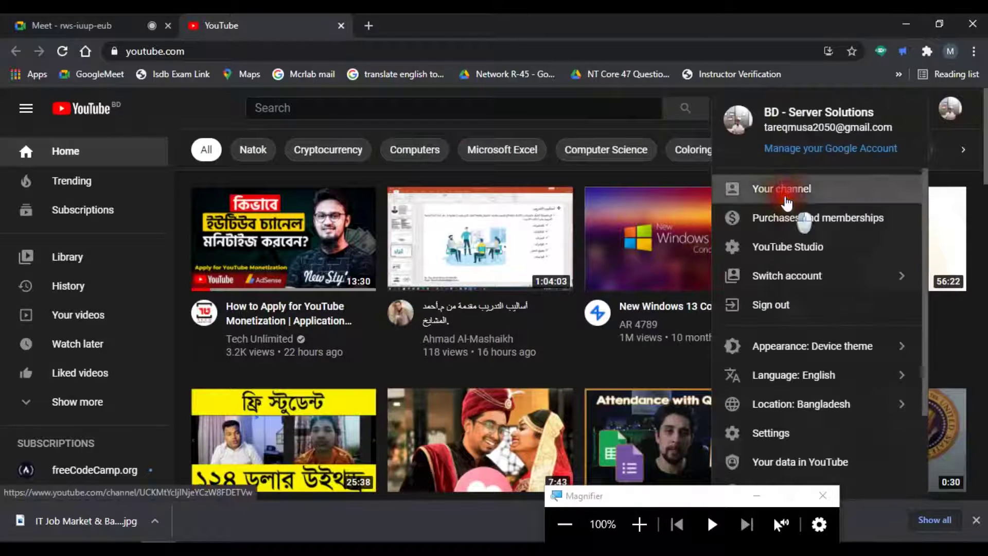
left_click(788, 192)
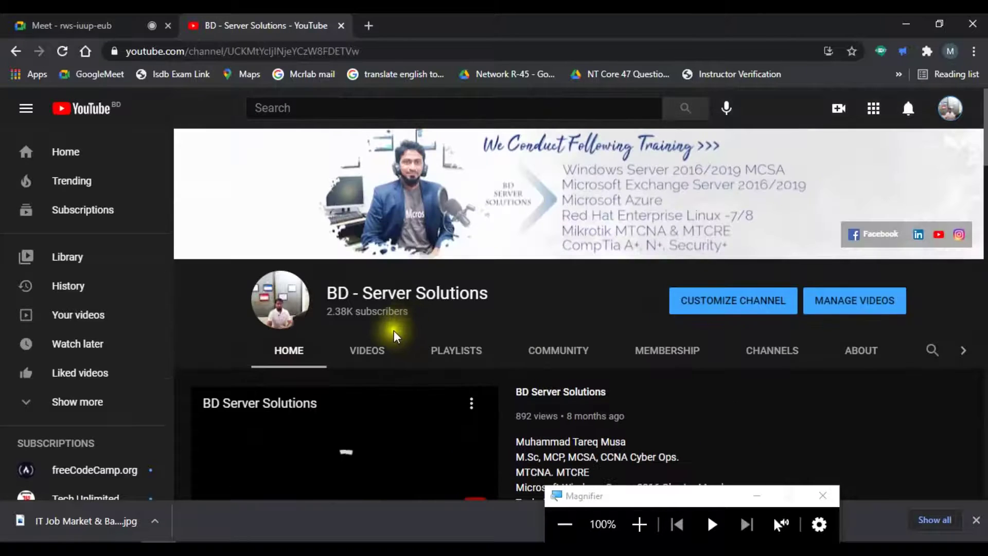
left_click(380, 353)
scroll(438, 378, "down", 3)
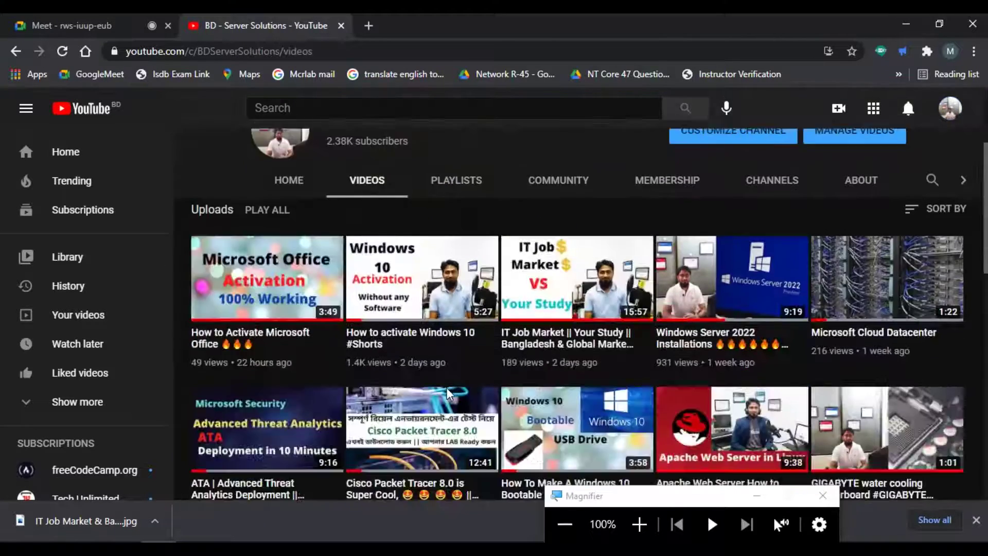
scroll(448, 381, "down", 3)
scroll(455, 370, "down", 5)
scroll(454, 369, "down", 5)
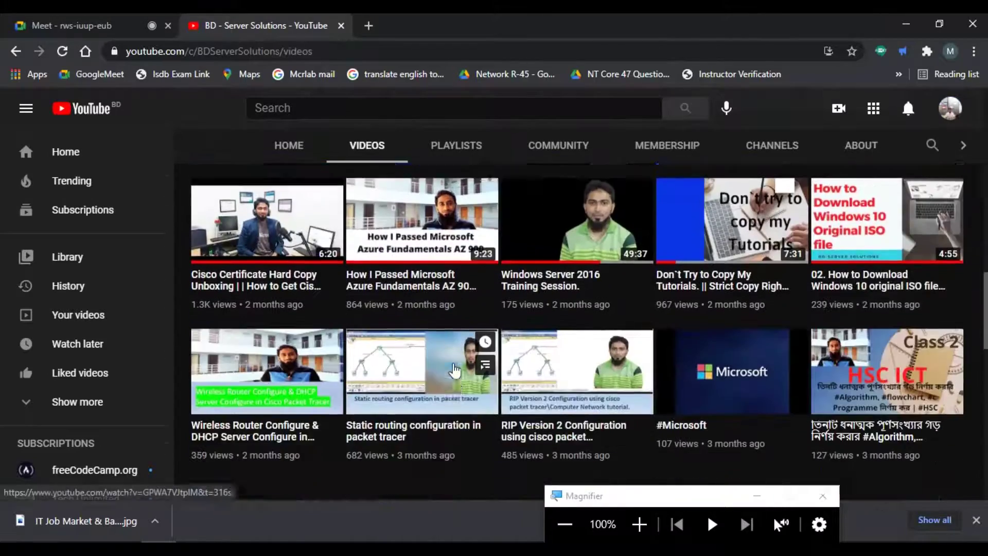
scroll(455, 369, "up", 5)
scroll(454, 370, "up", 5)
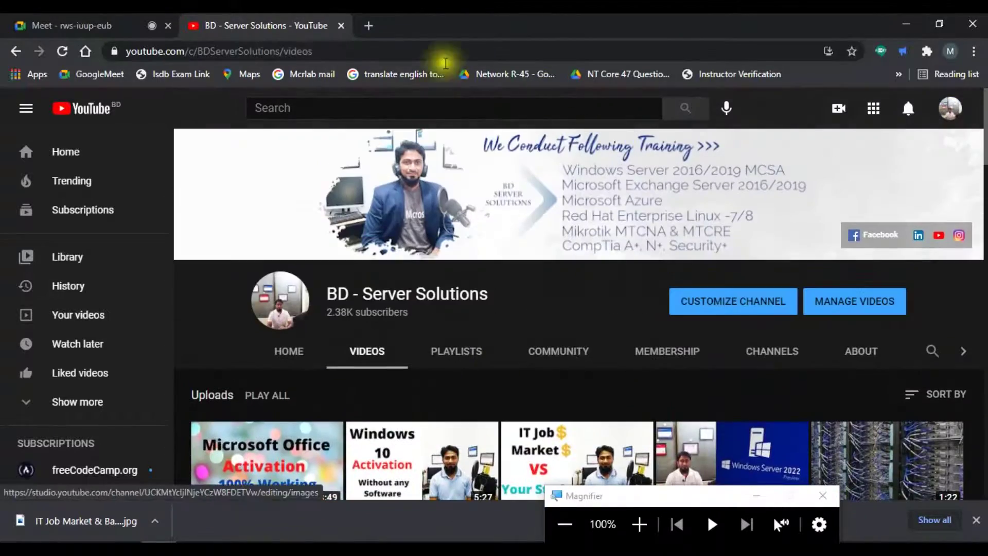
triple_click(251, 51)
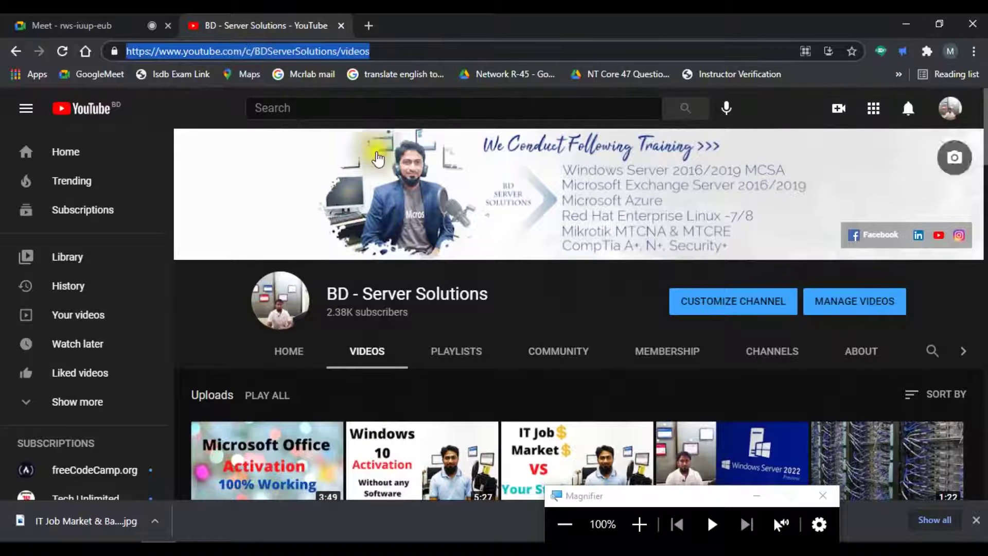
- Add 'Copy this link' to the Notepad steps
left_click(512, 550)
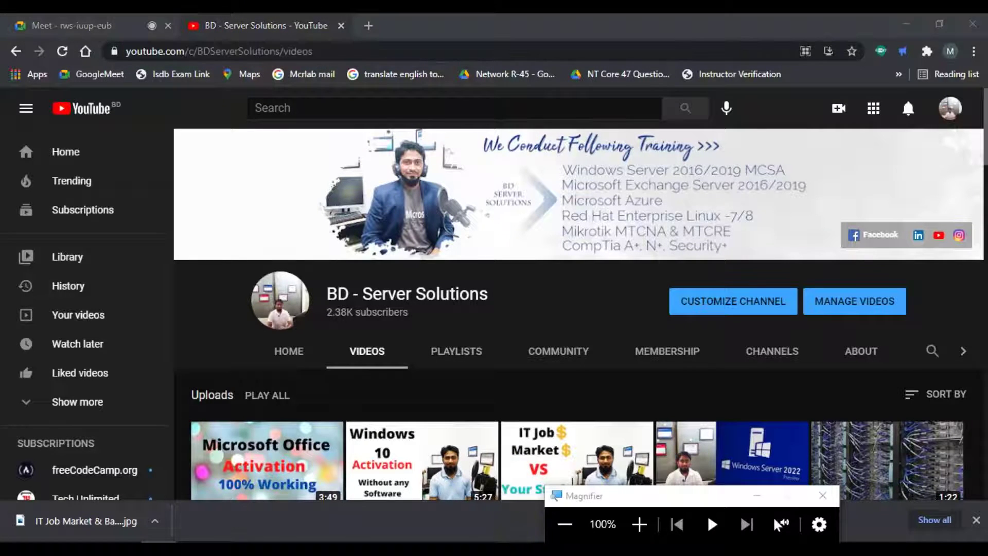
left_click(538, 486)
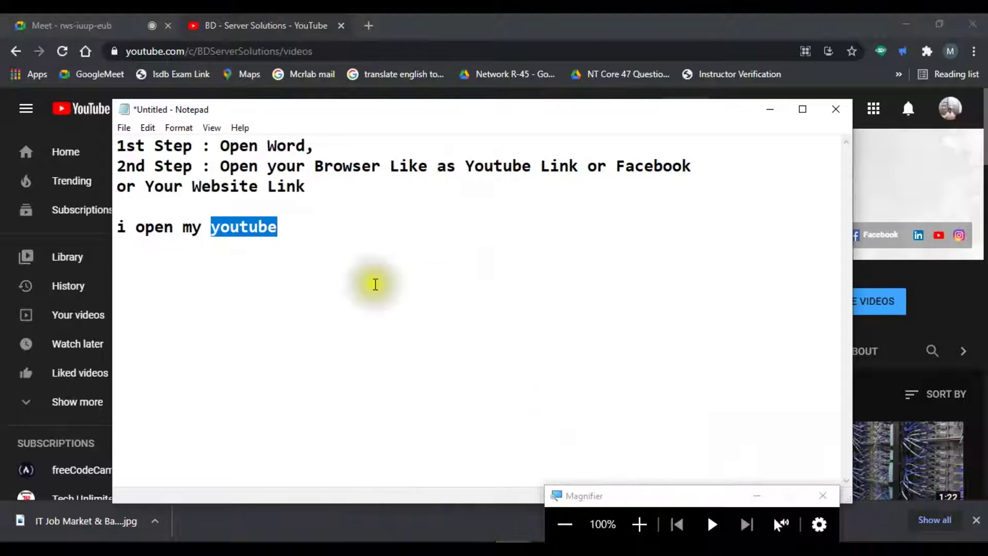
left_click(300, 249)
type("Copy this link")
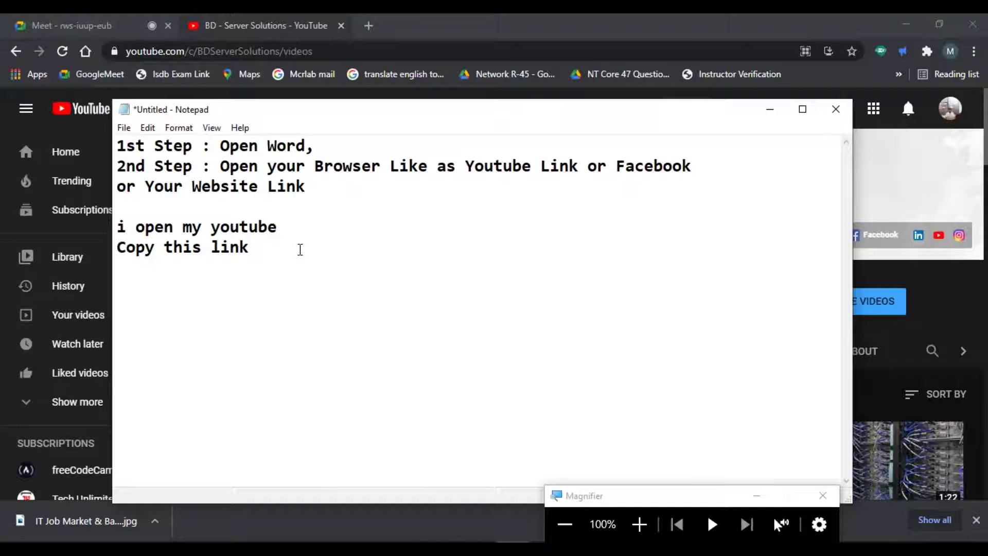
left_click(534, 550)
- Paste the youtube.com/c/BDServerSolutions/videos link into the Easy QR Code text box
left_click(785, 275)
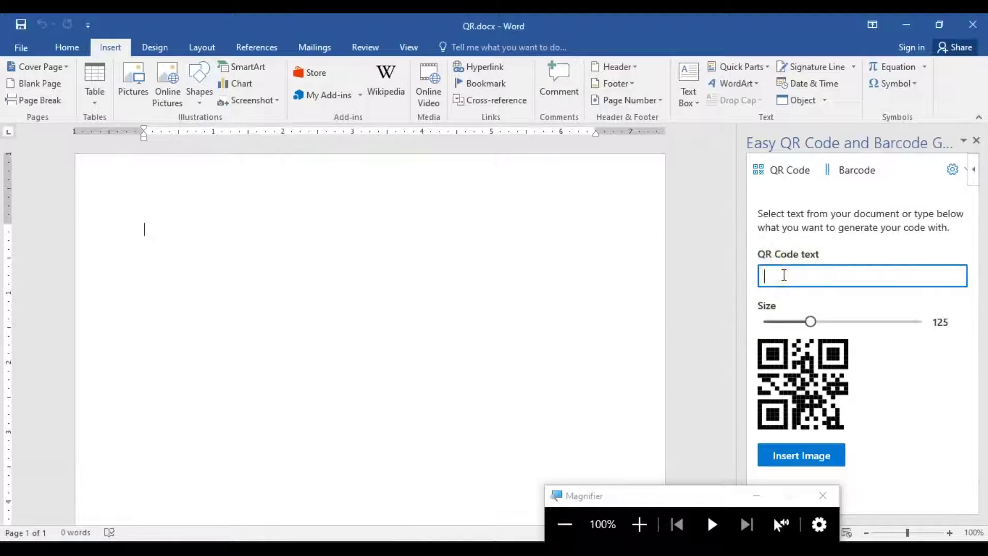
key("ctrl+v")
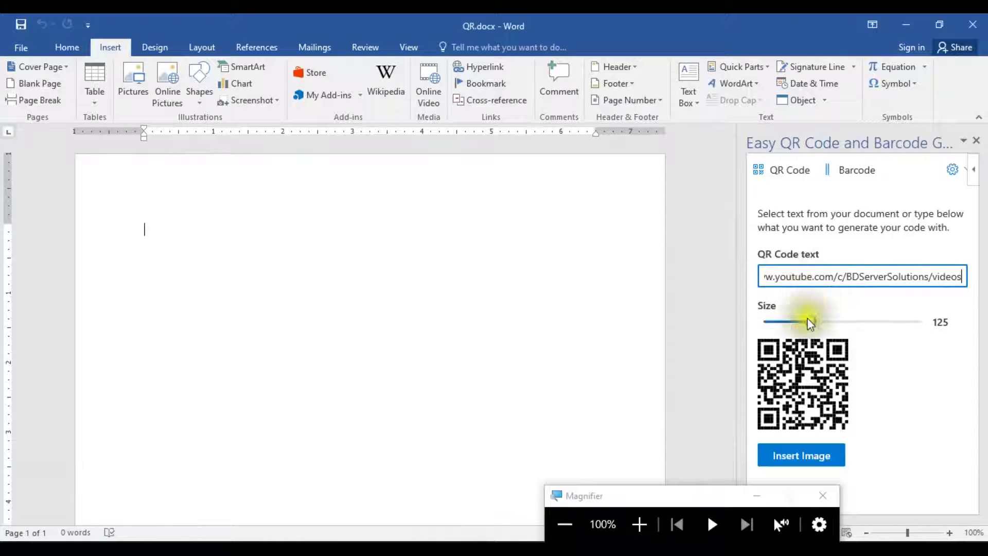
left_click_drag(664, 495, 671, 524)
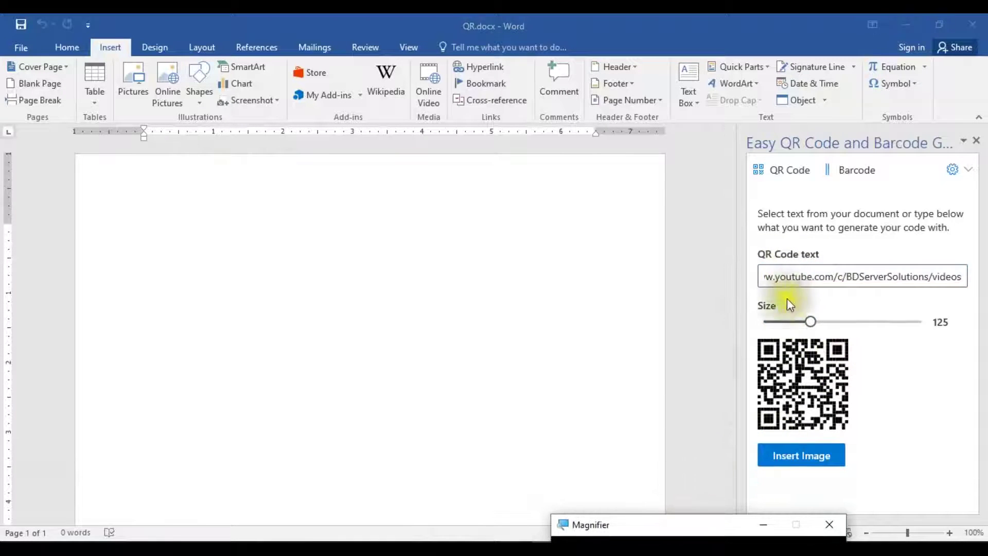
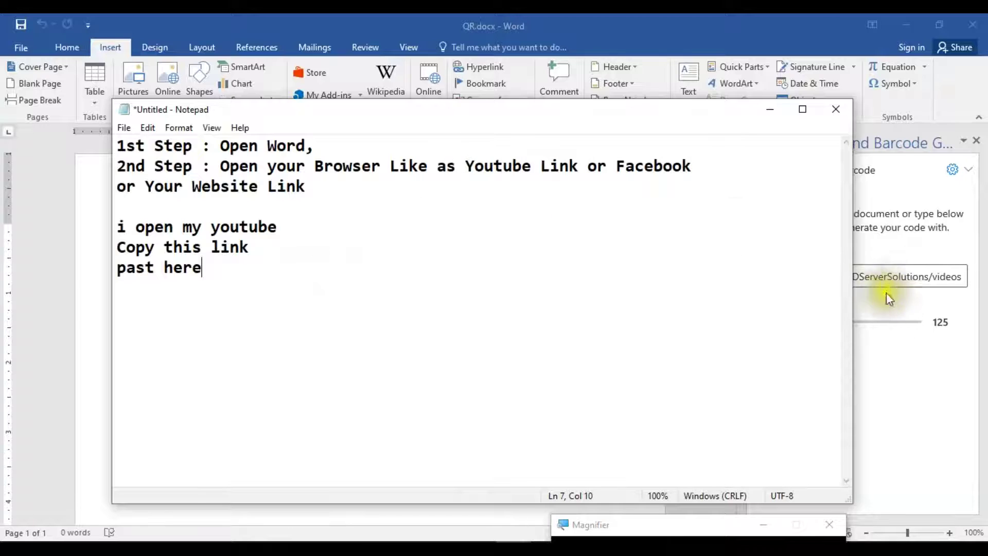
- Insert the generated YouTube channel QR code, size 125, into QR.docx as an image
left_click(773, 116)
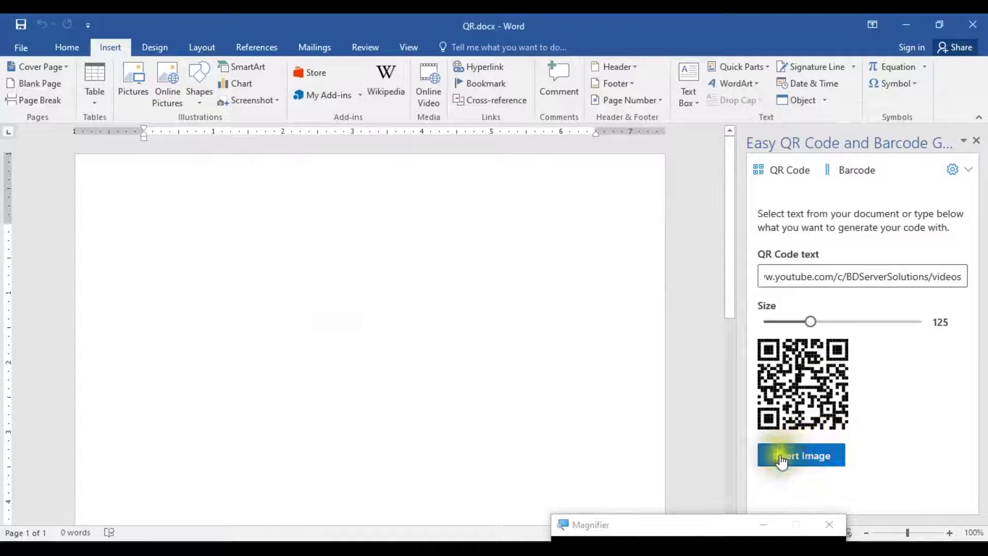
left_click(799, 456)
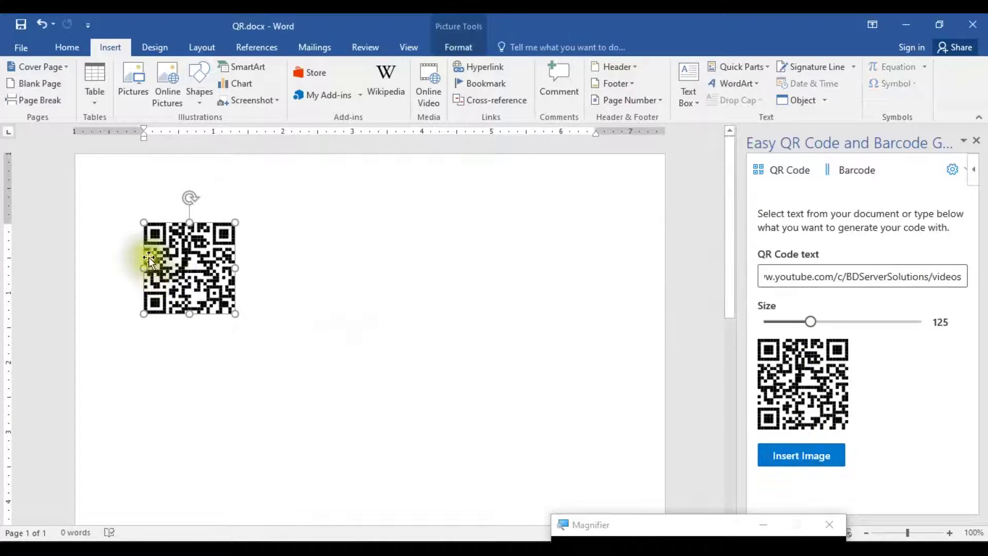
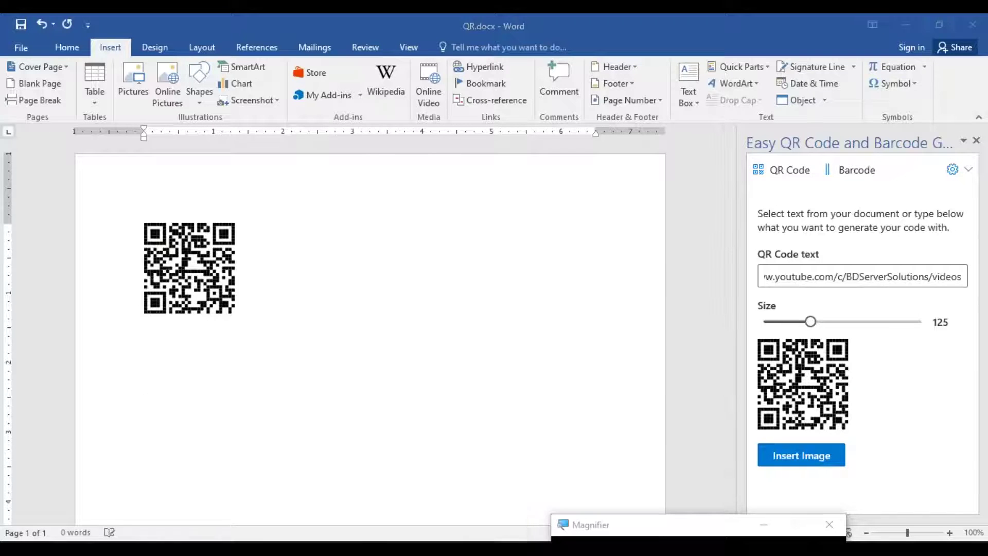
- Move the Notepad notes beside the QR code and add 'its Done' on line 8
left_click(538, 471)
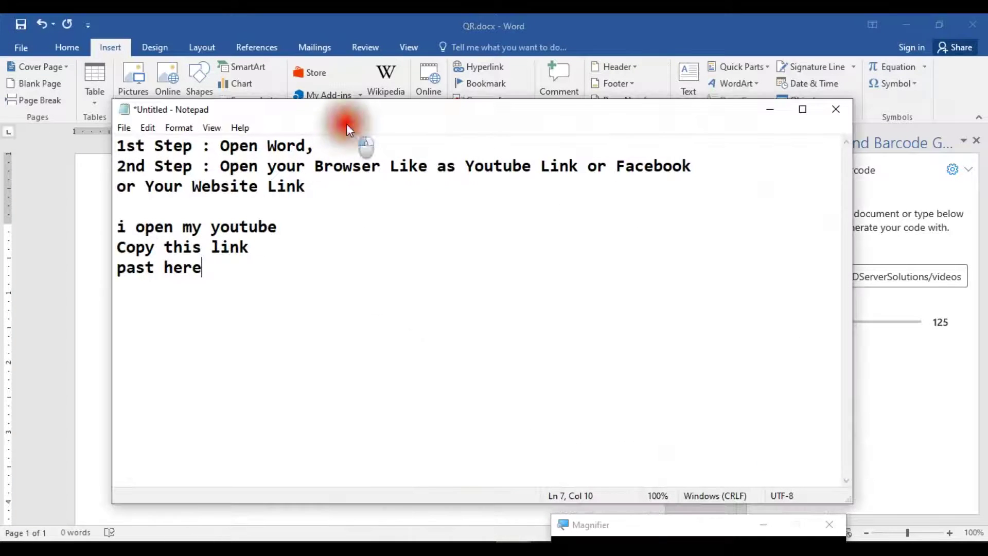
left_click_drag(468, 112, 875, 120)
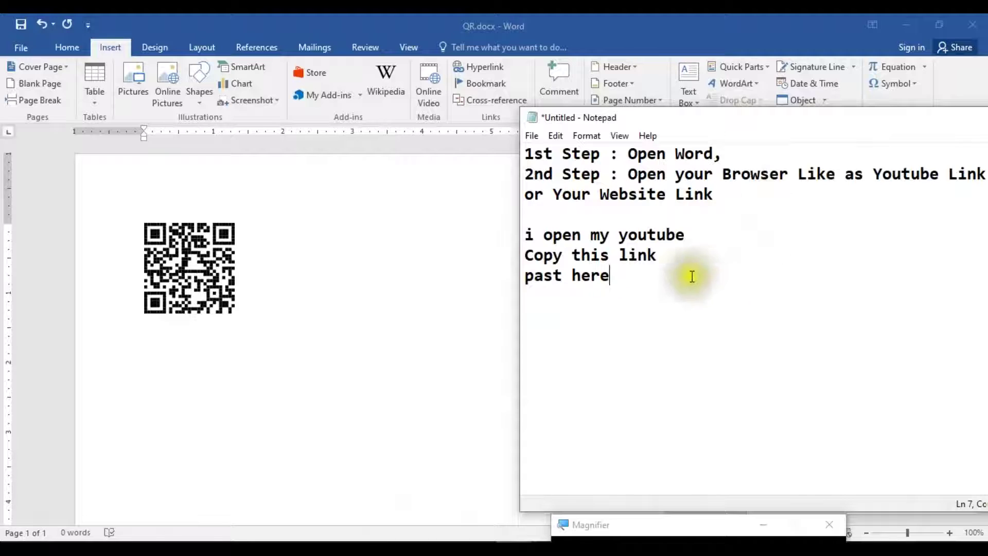
type("is")
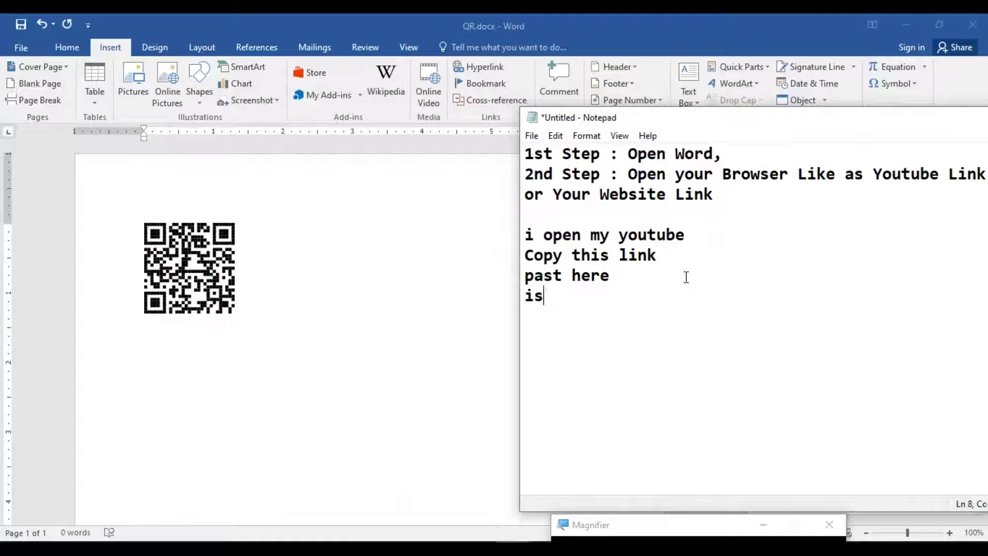
key("BackSpace")
type("ts ")
type("Done")
key("Return")
left_click_drag(743, 123, 675, 81)
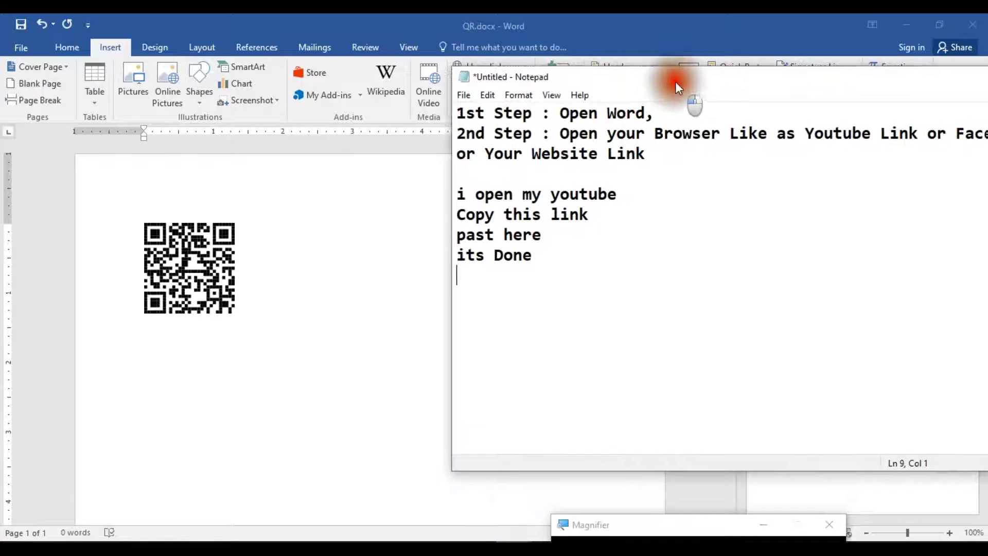
- After a blank line, add the note 'Open your Mobile Scan this QR Code .'
key("Return")
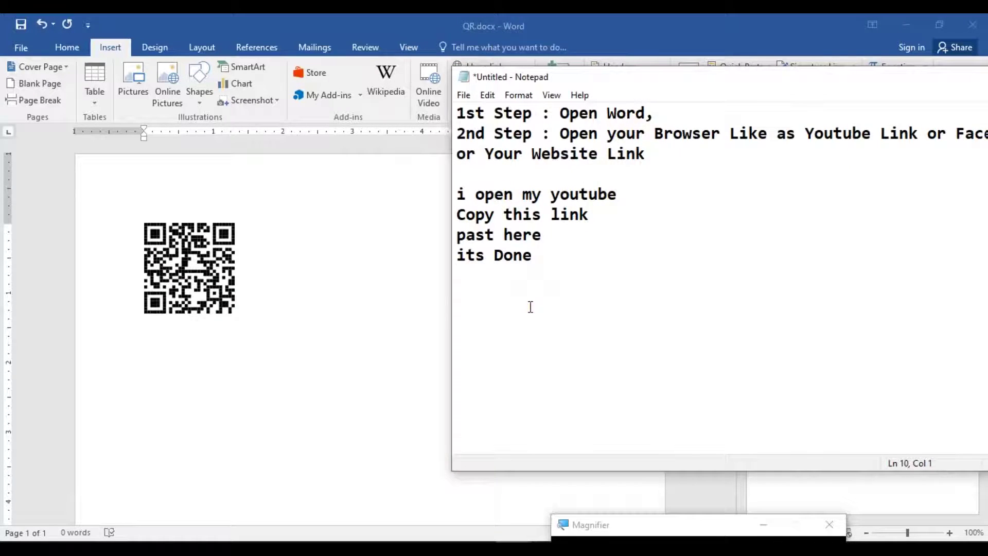
type("Open ")
type("your Mobile ")
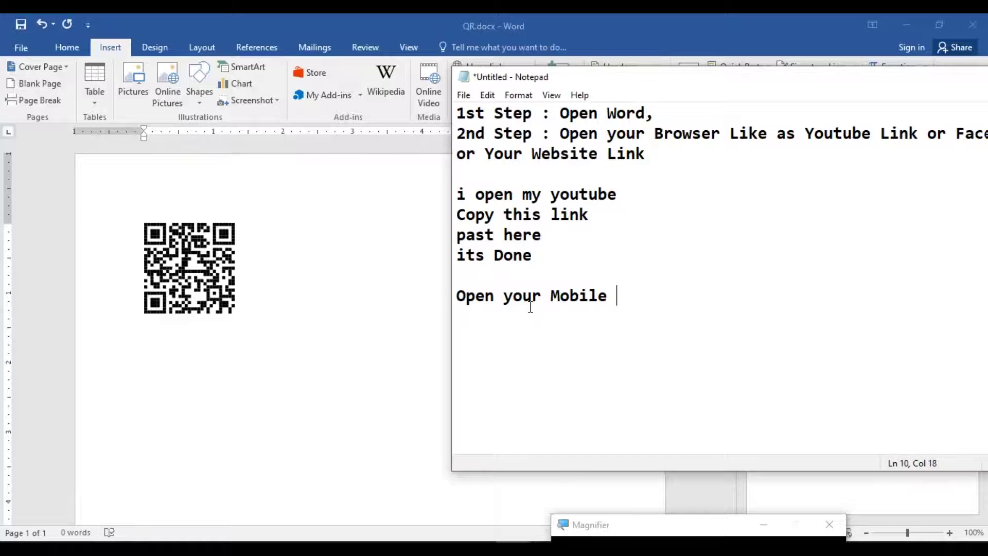
type("Scan this QR Code ")
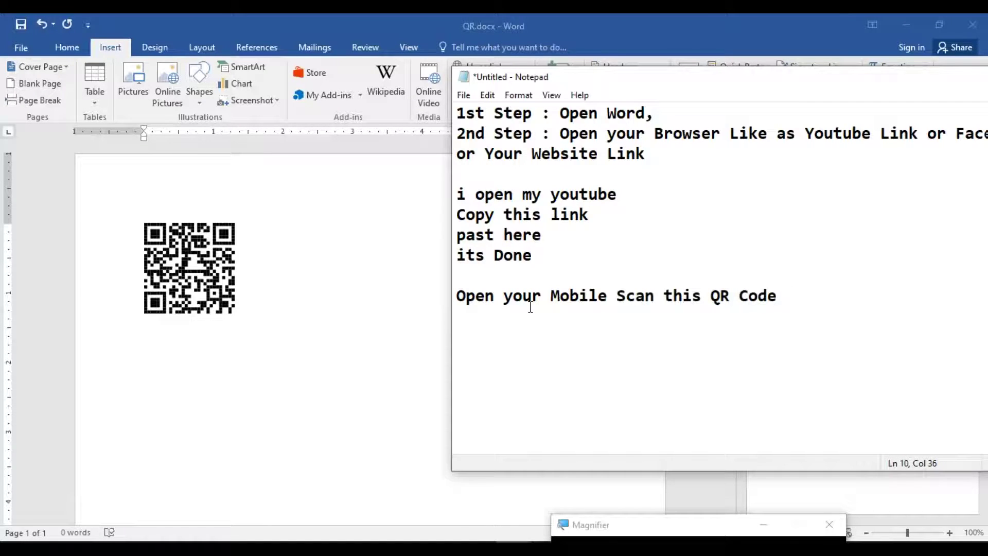
type(".")
key("Return")
- Begin the next line with 'You can see your'
type("YOu")
key("BackSpace")
key("BackSpace")
key("BackSpace")
type("ou can see your")
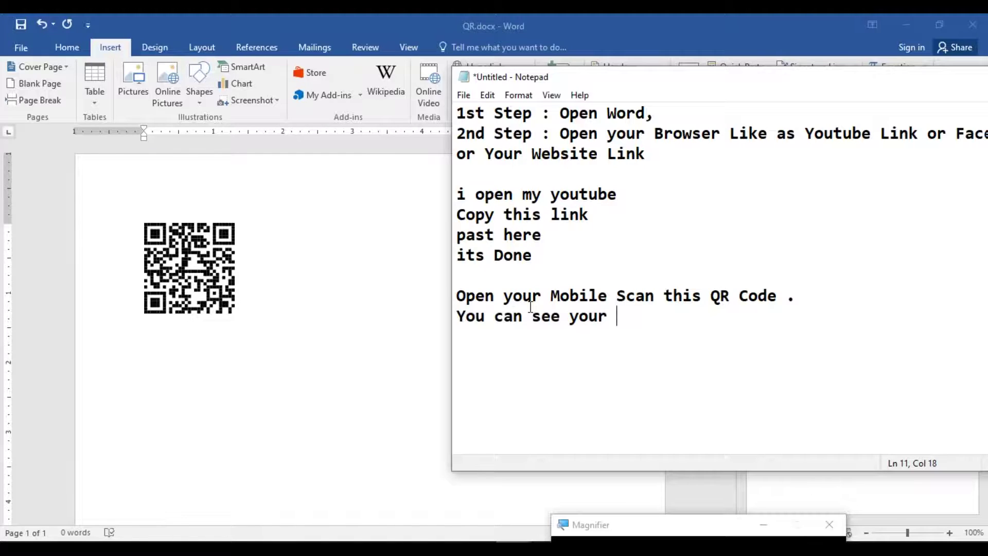
- Change the line's ending so it reads 'You can see my youtube link'
key("BackSpace")
key("BackSpace")
key("BackSpace")
key("BackSpace")
type("my you")
key("BackSpace")
type("tube link")
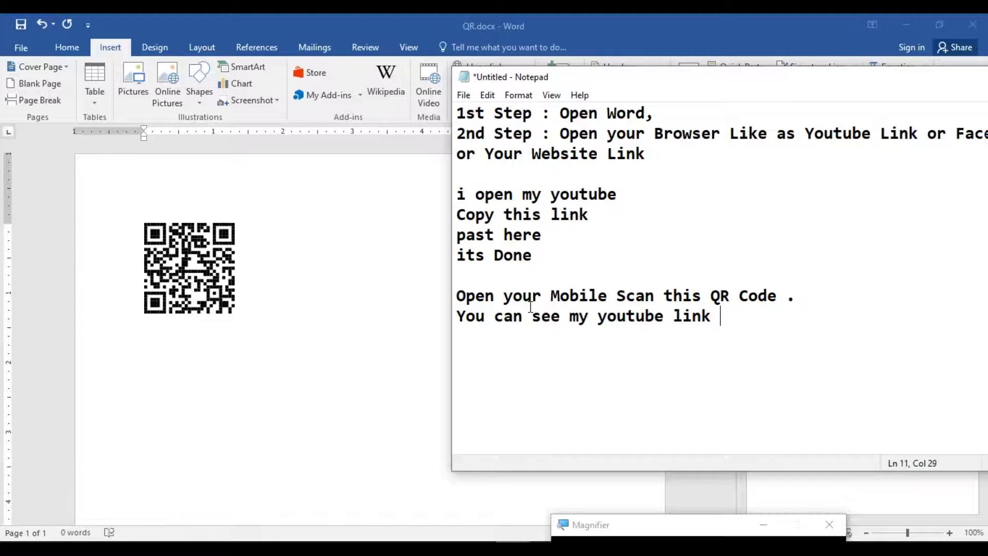
- Add 'your mobile must have QR code Scanner downloaded from Playstore', then 'Thanks'
key("Return")
type("your mobile must have QR ")
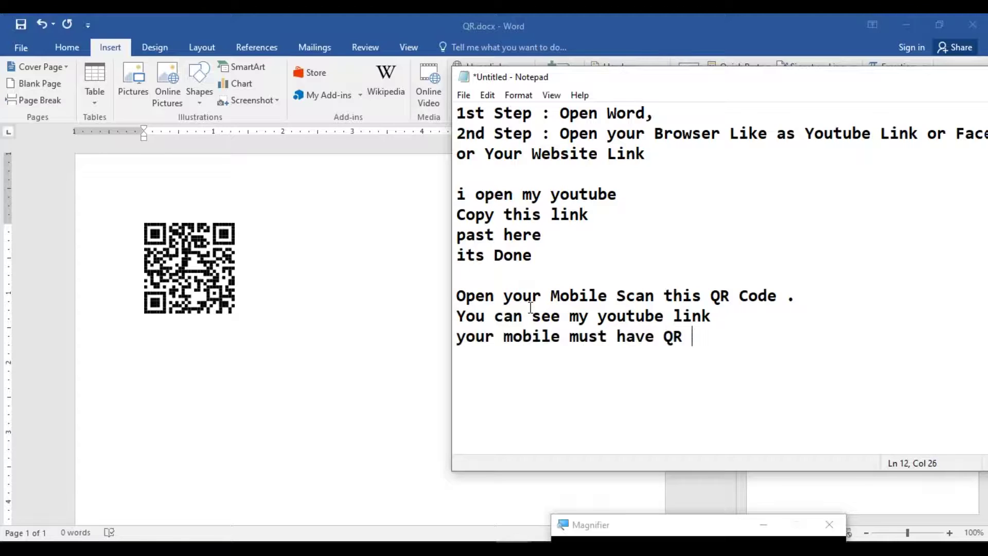
type("code Scanner ")
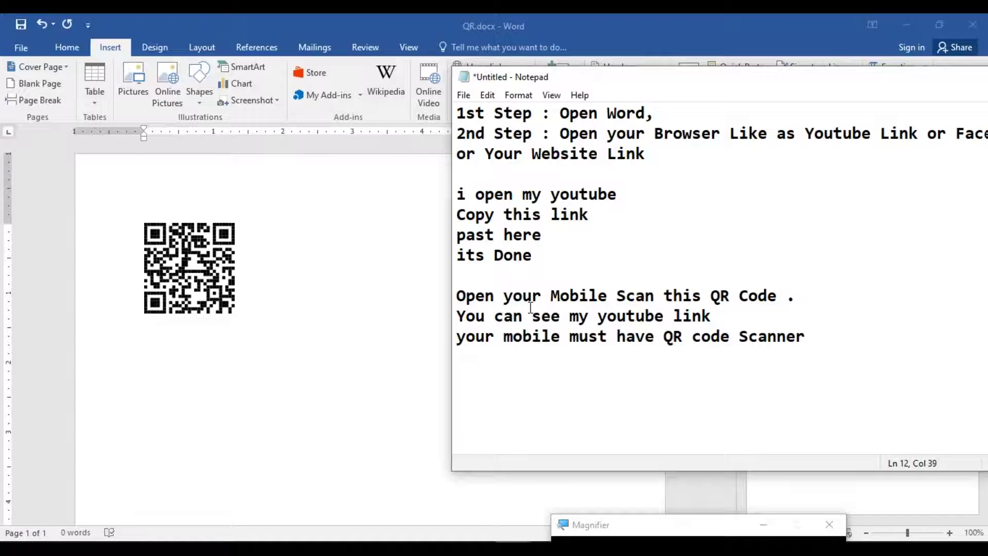
type("downloaded")
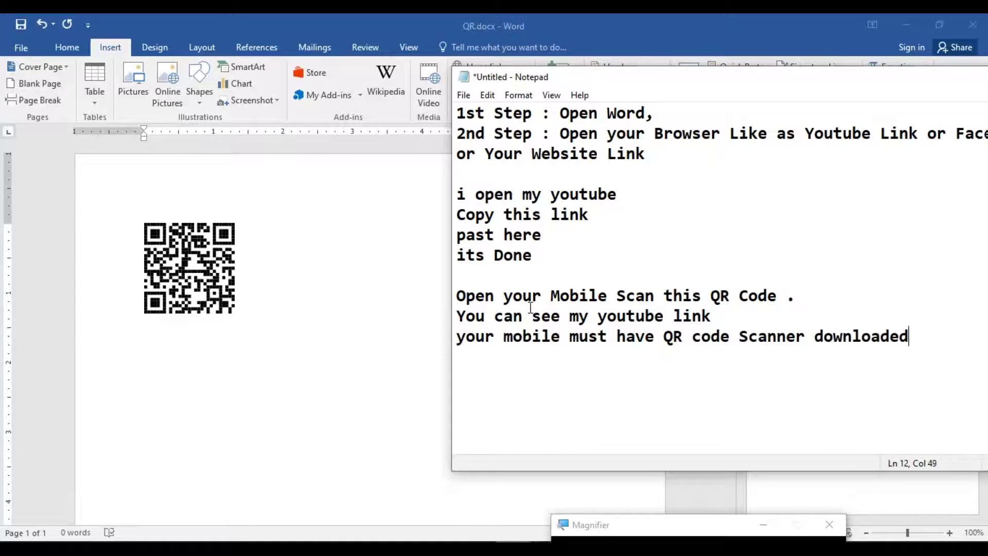
key("Return")
type("from Playstore")
key("Return")
key("Return")
type("Thanks")
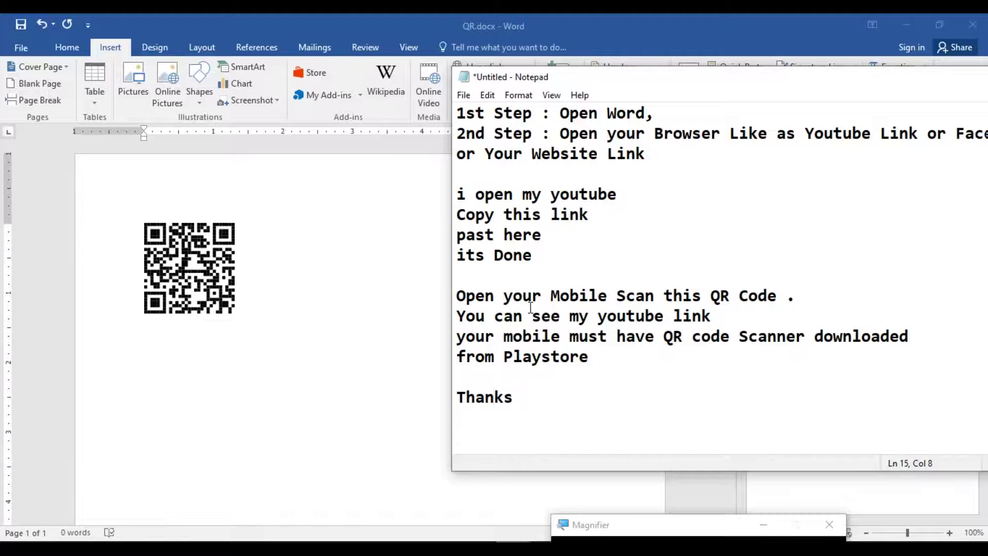